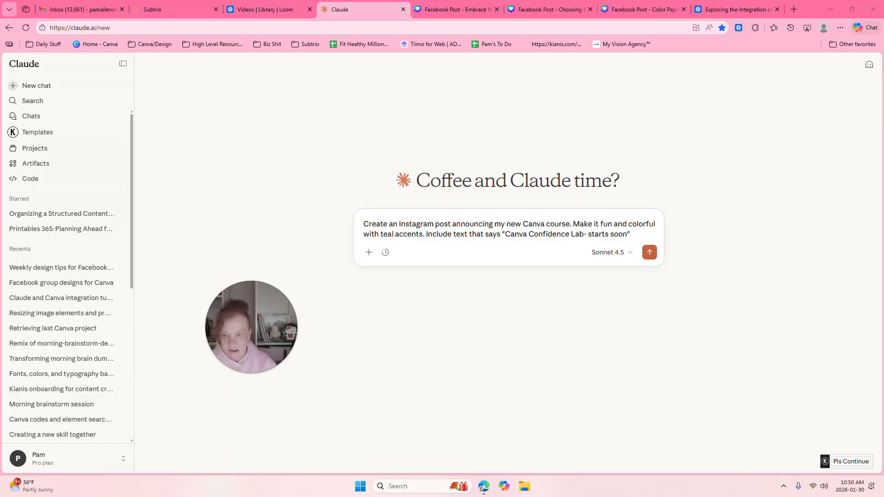
Submit the prompt for a fun, colorful Instagram post with teal accents announcing the new Canva course.
click(655, 260)
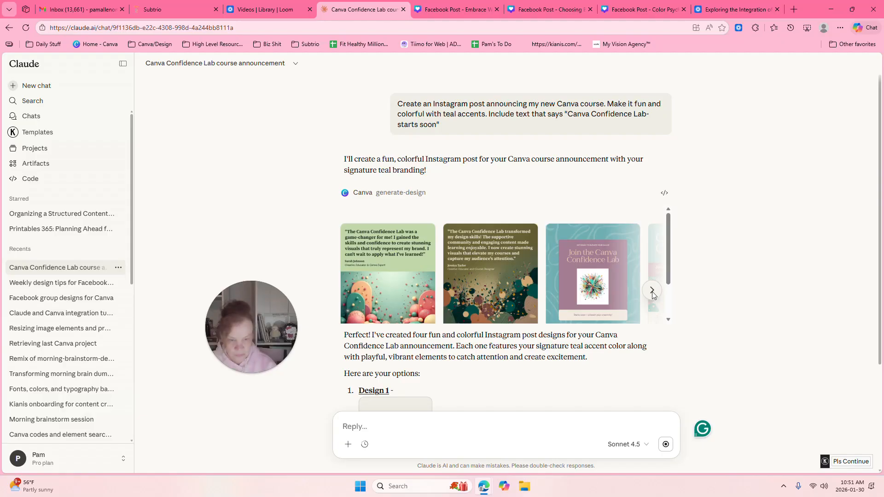
Review all the generated Instagram post designs in the carousel and the list of design options beneath it.
click(652, 291)
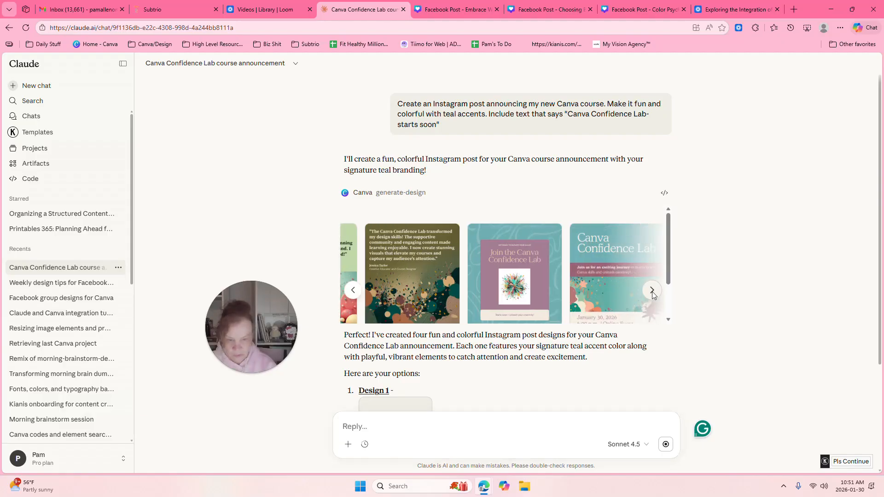
click(354, 290)
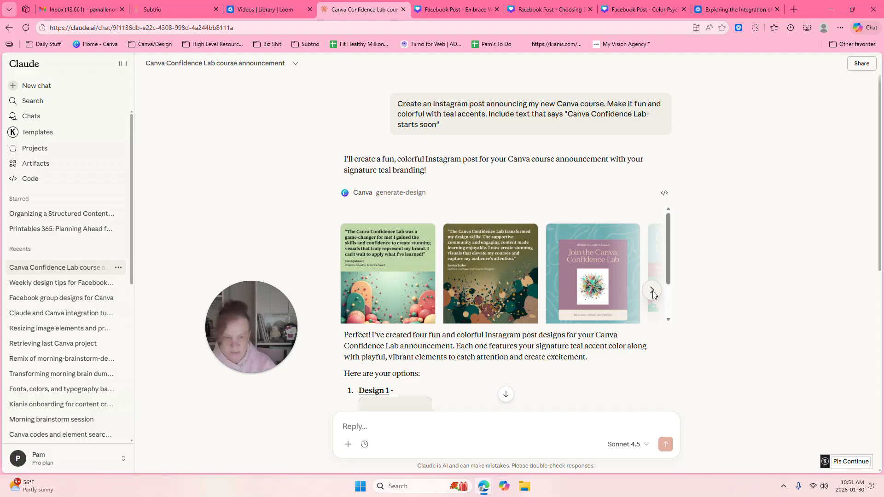
scroll(654, 294, down, 1)
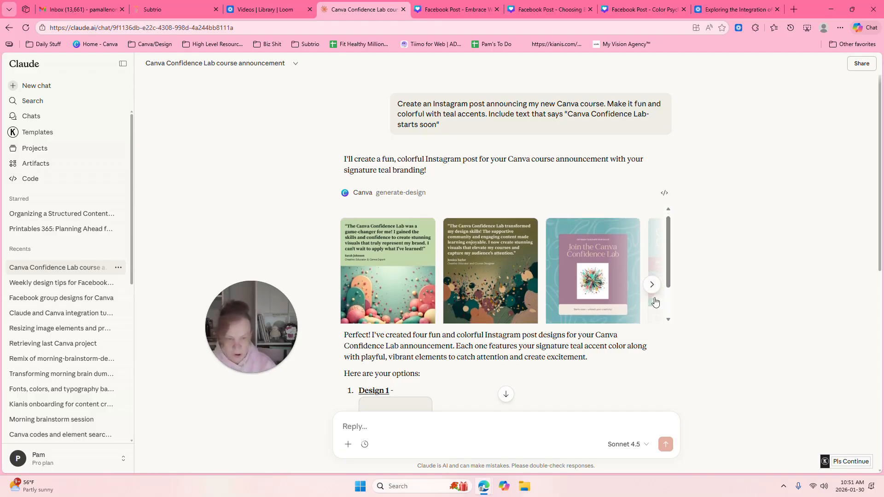
click(652, 284)
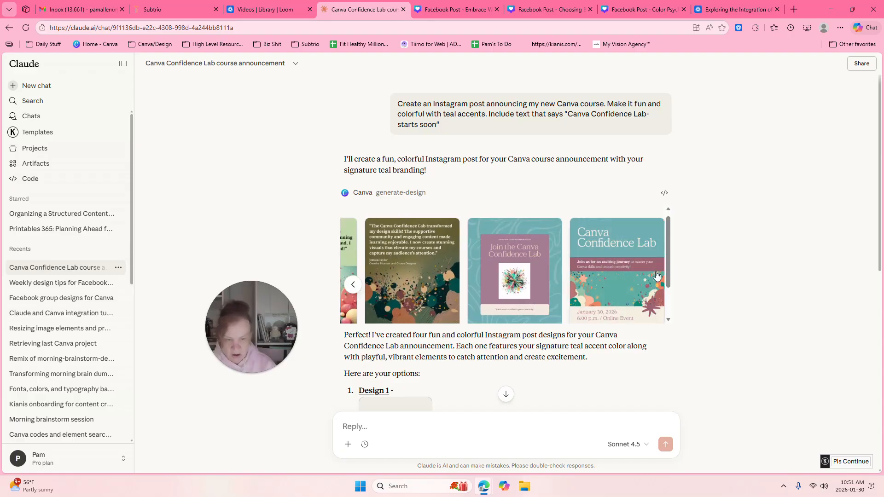
drag(670, 236, 671, 247)
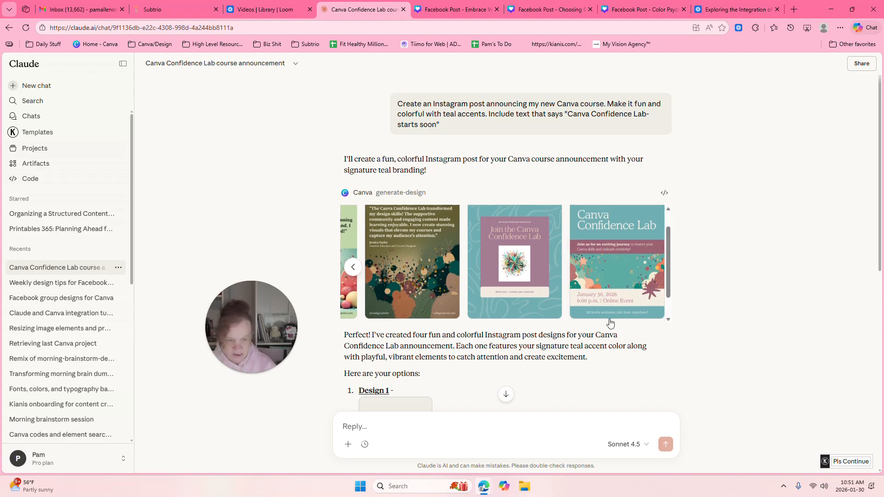
click(350, 270)
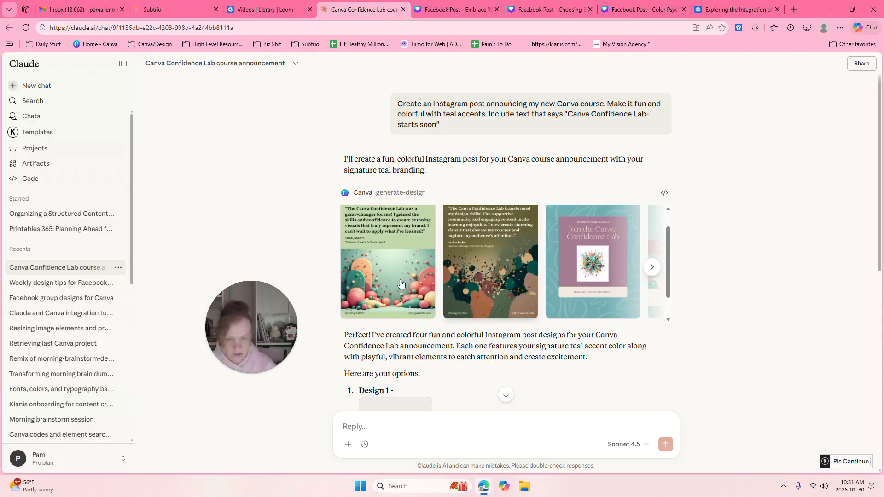
click(651, 267)
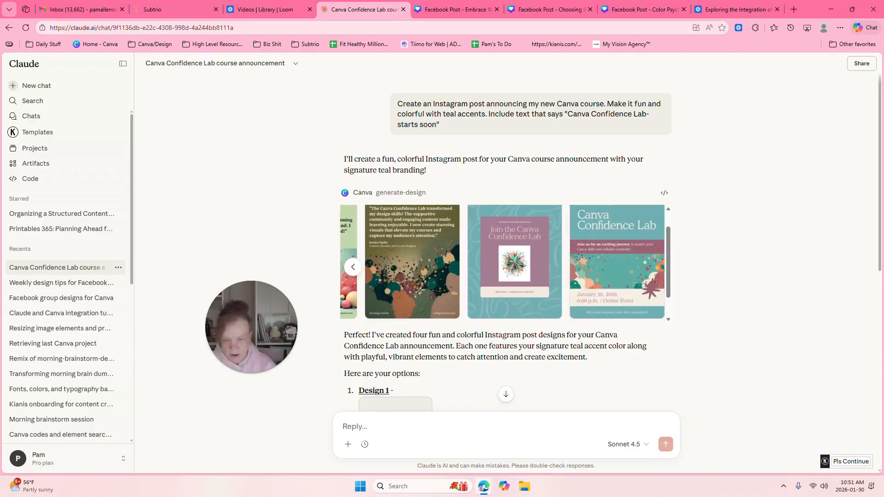
drag(879, 213, 871, 291)
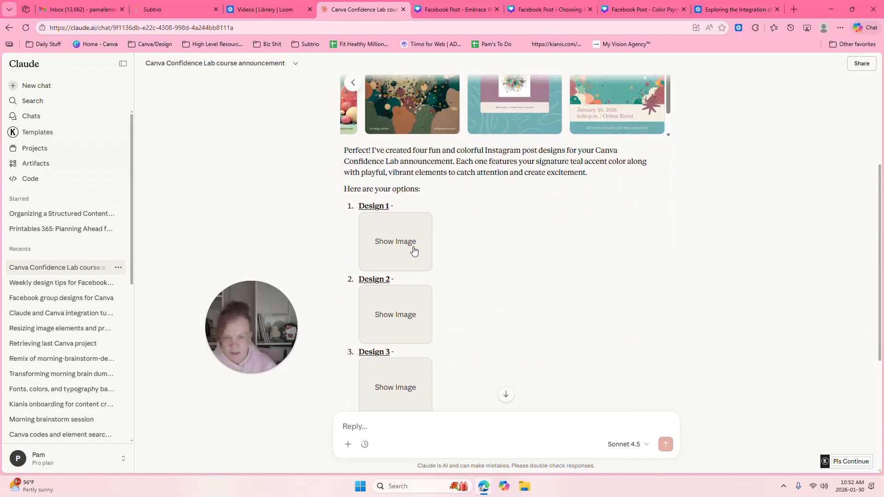
drag(878, 192, 880, 282)
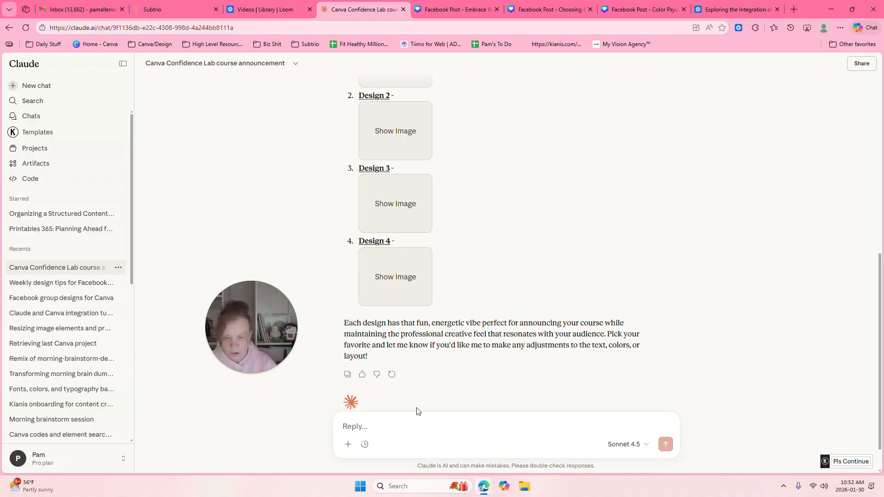
Send the reply "Design 4 can you change the background to peach and the date to Feb 3rd".
text(D)
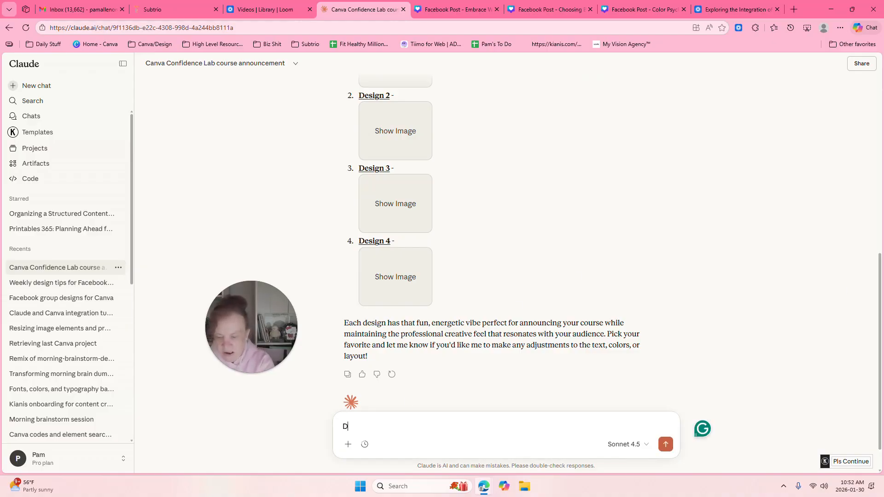
text(esign 4)
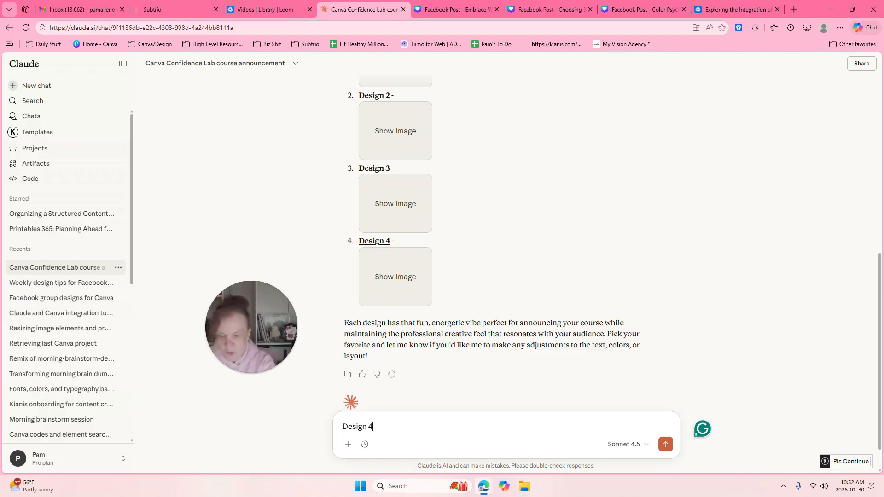
text( can you change the background to)
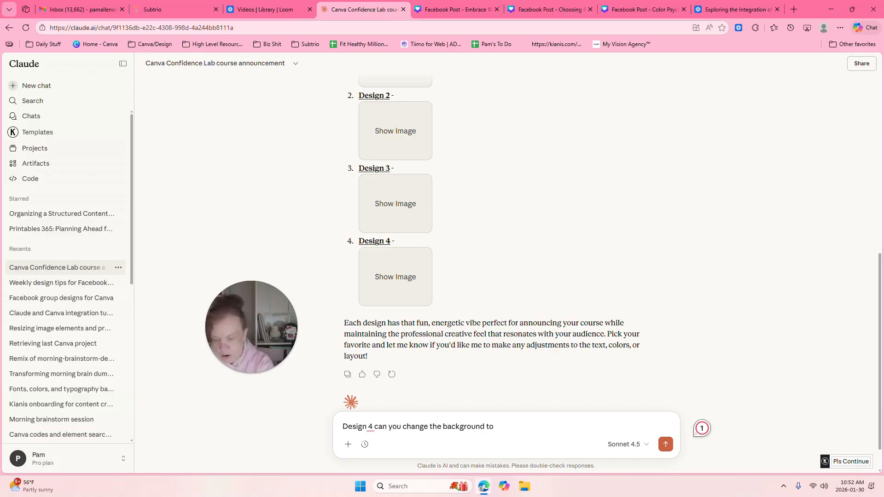
text(a)
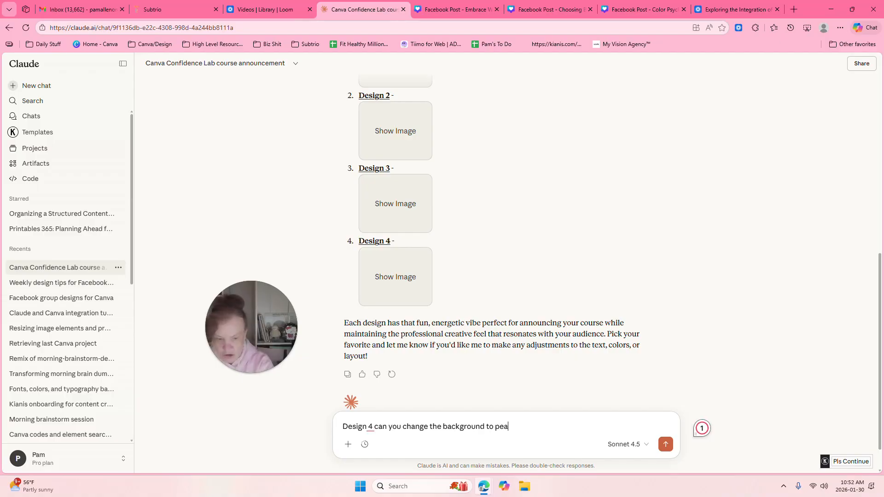
text(ch and the)
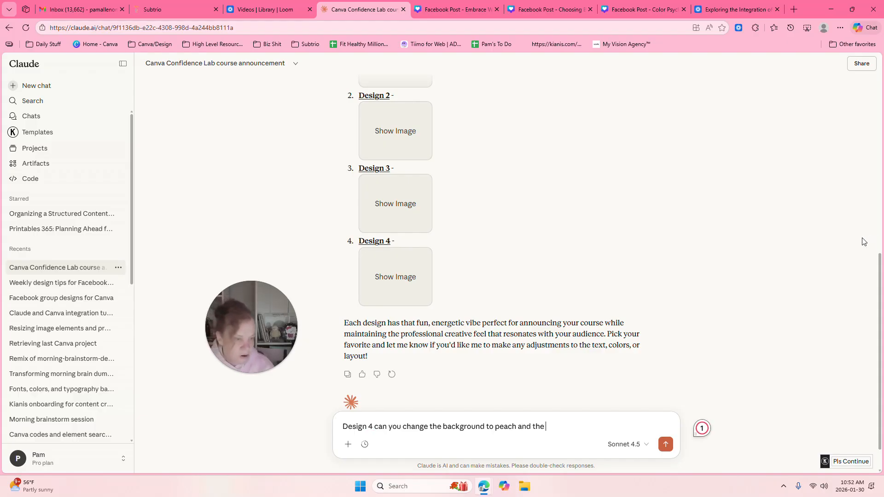
scroll(880, 258, up, 5)
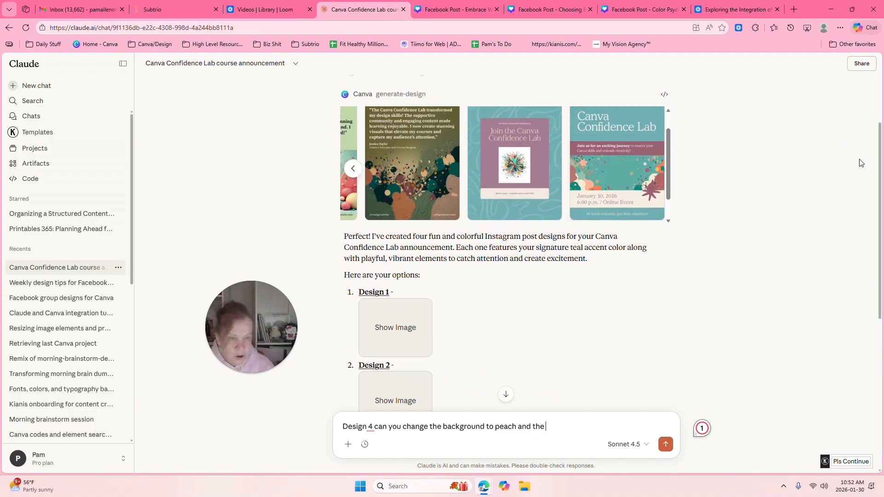
drag(881, 148, 881, 209)
text(ate t)
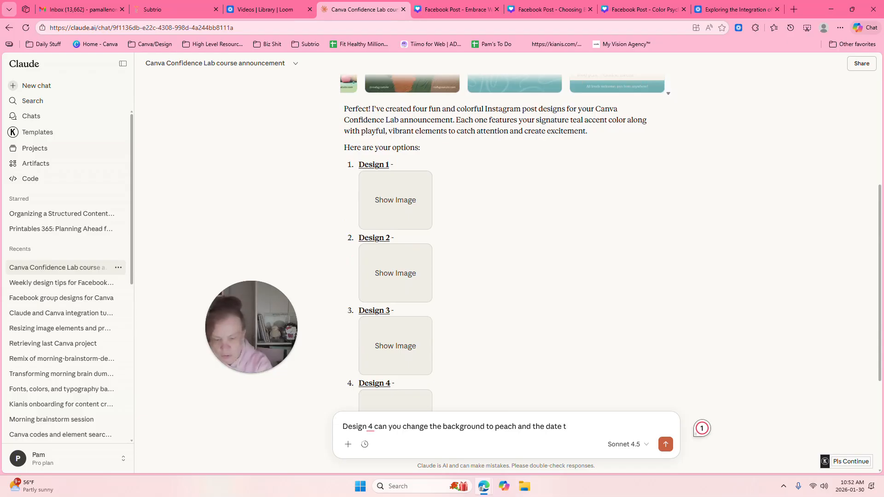
text(o Feb 3rd)
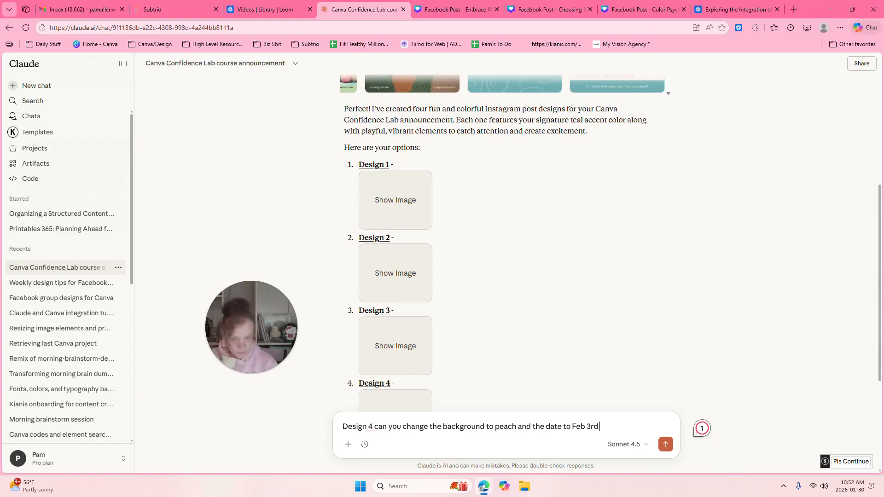
key(Return)
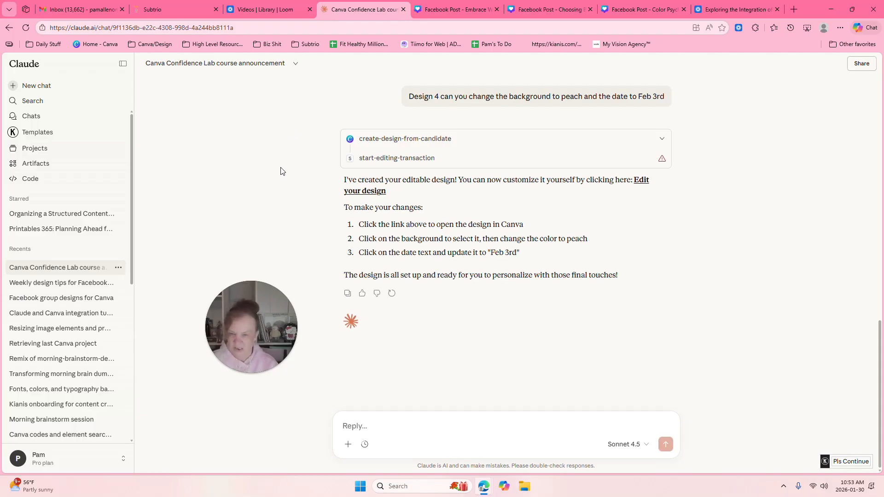
Open the editable version of Design 4 in Canva to check it, and return to the Claude chat.
click(364, 193)
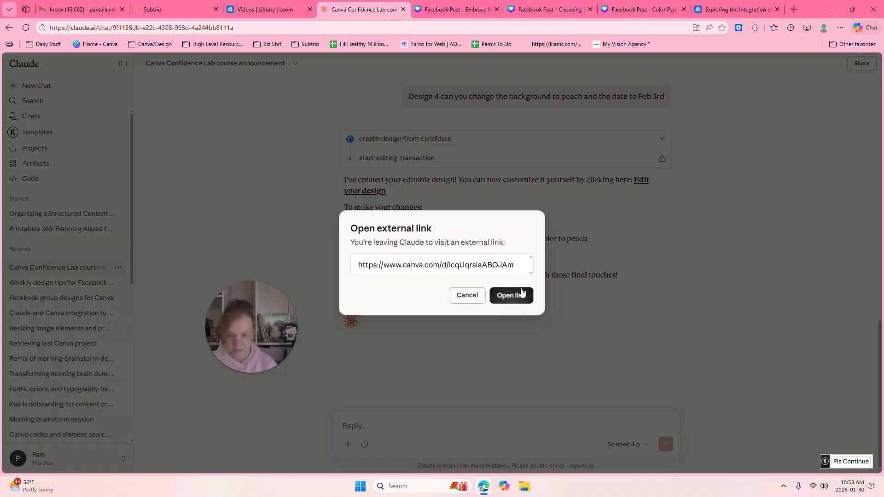
click(518, 294)
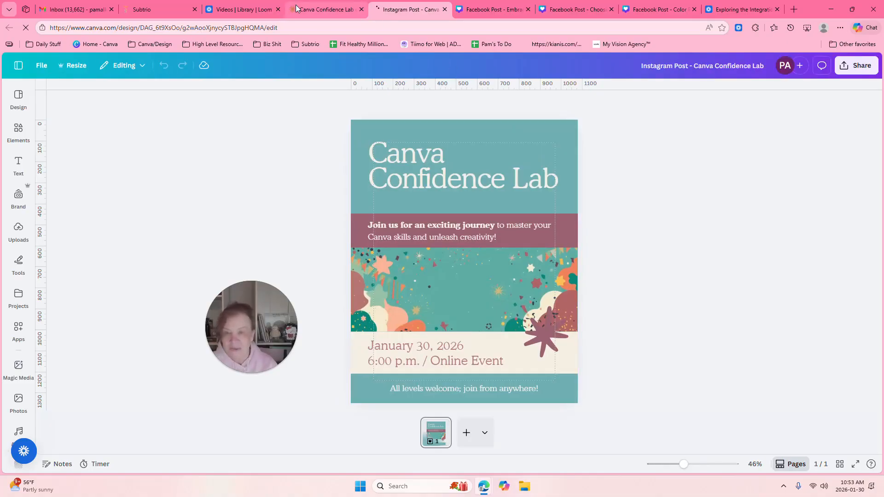
click(327, 9)
click(561, 143)
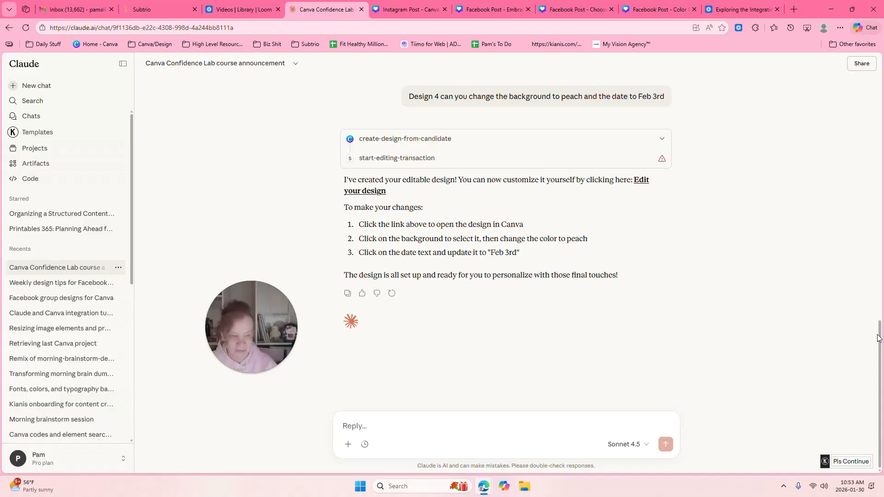
Recheck the generated designs and send the reply "Can design 2 can we change the font to black".
scroll(879, 339, up, 2)
scroll(879, 338, up, 9)
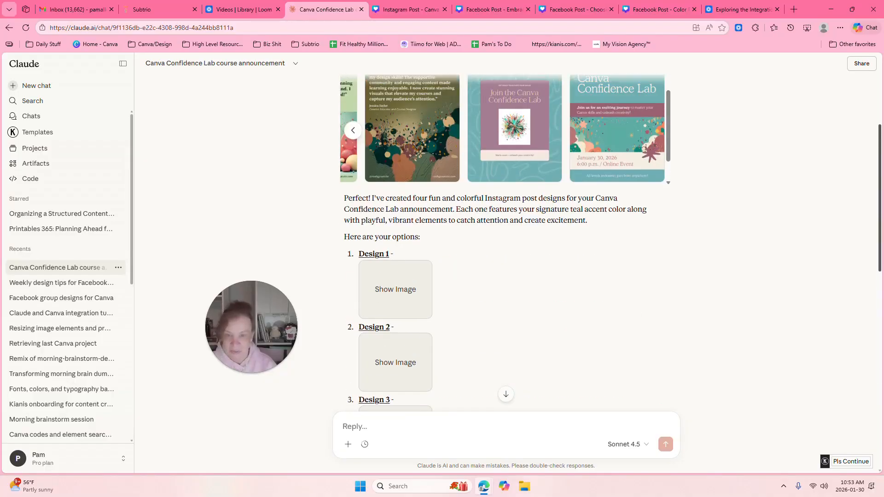
scroll(882, 123, up, 1)
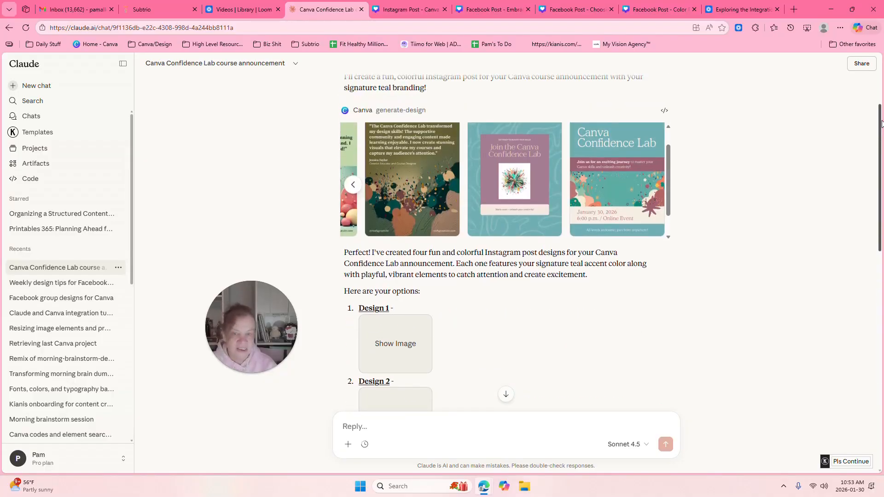
scroll(455, 405, down, 12)
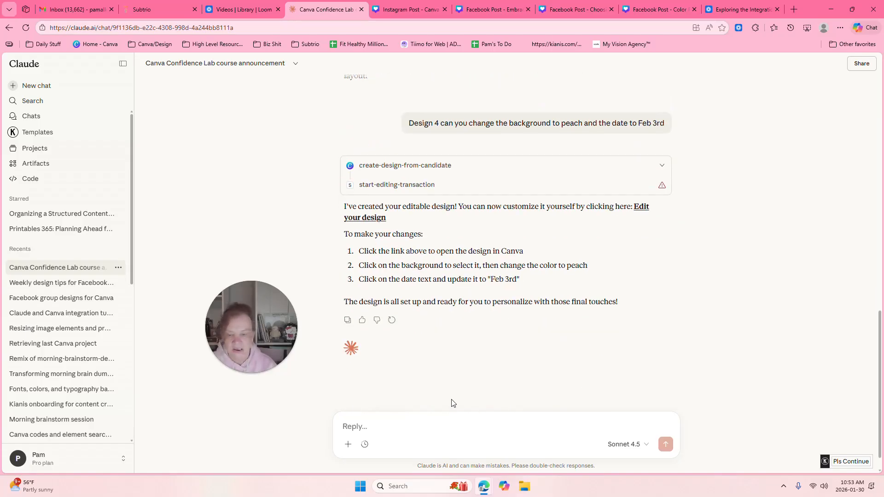
text(C)
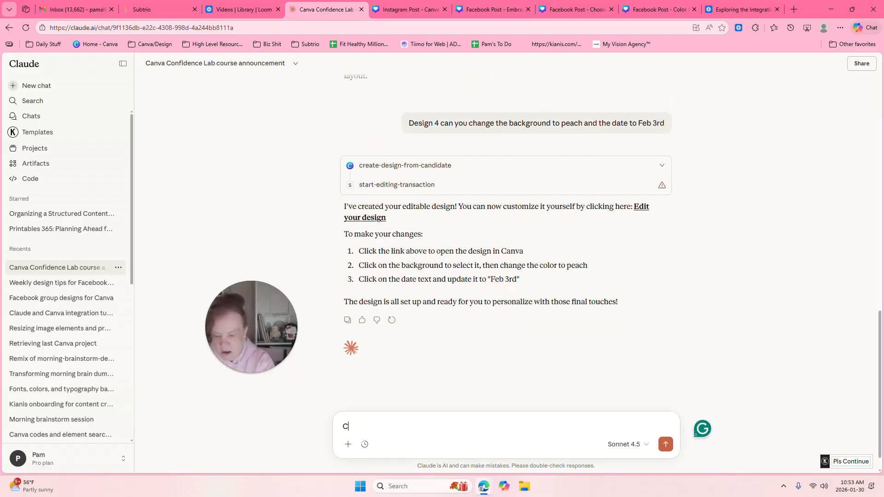
text(an design )
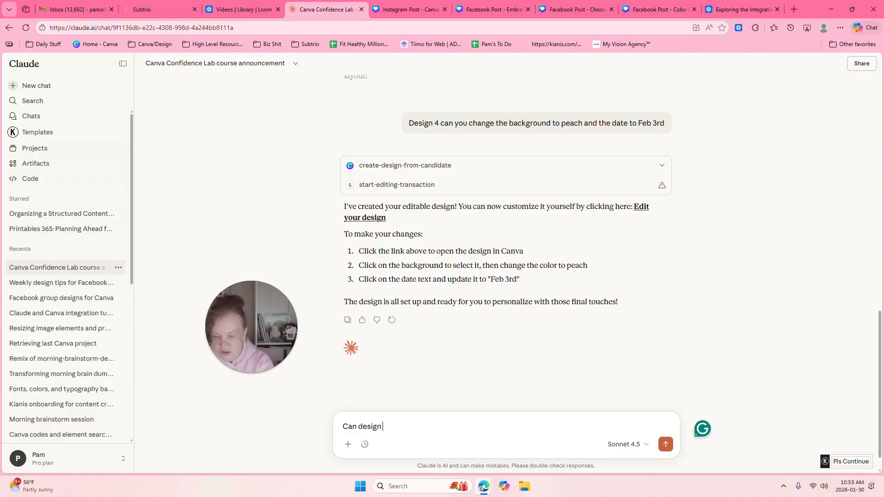
text(2 can we)
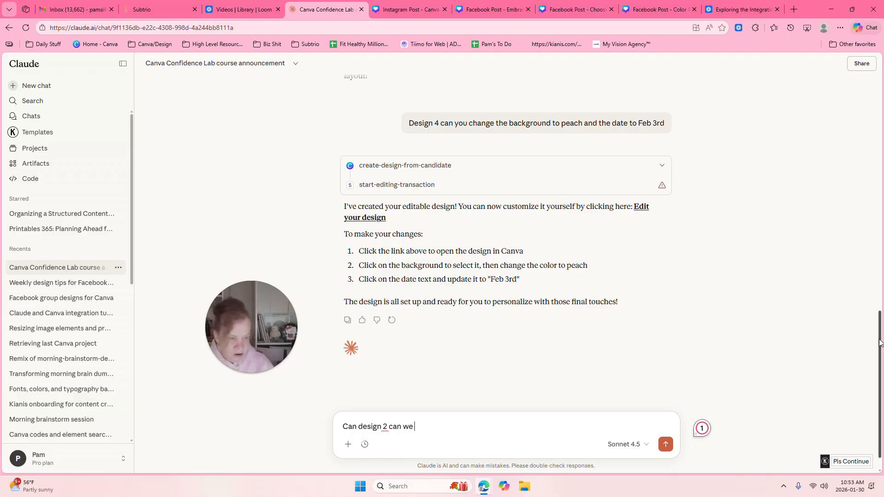
scroll(507, 230, up, 5)
scroll(507, 244, up, 10)
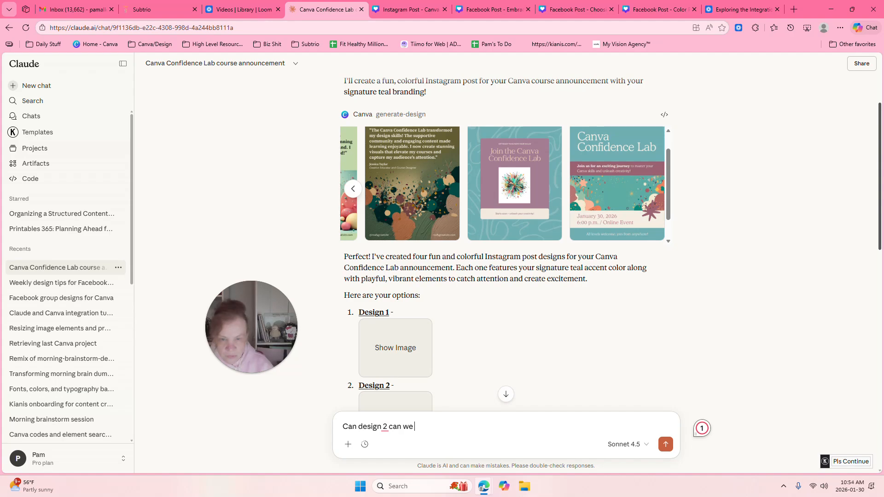
scroll(696, 434, down, 15)
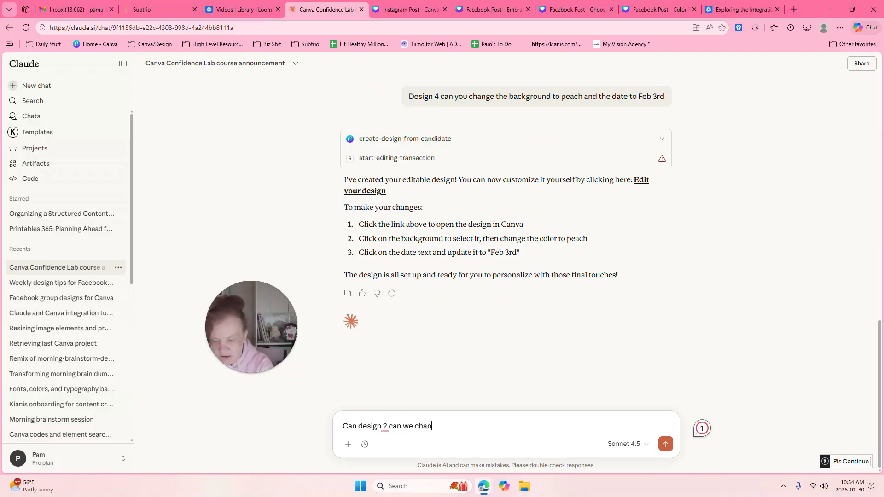
text(e the font to black)
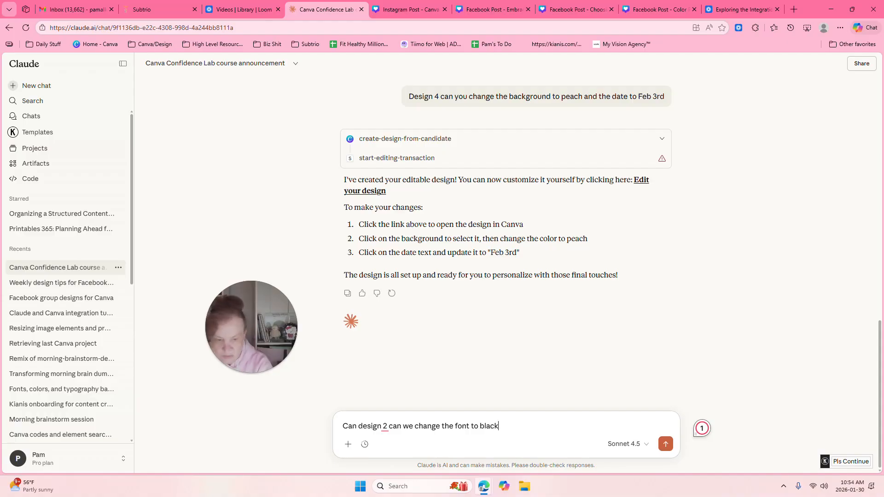
key(Return)
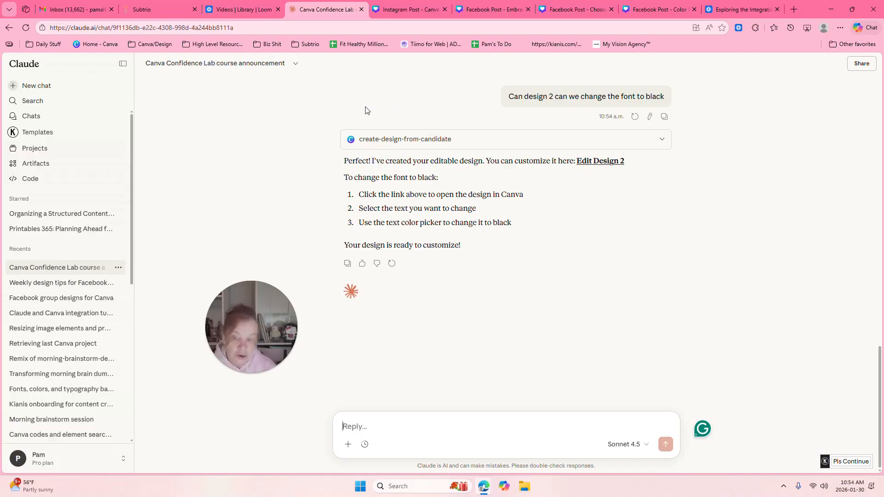
Open the enlarged preview of the "Join the Canva Confidence Lab" design from the generated options.
mouse_move(880, 363)
mouse_down()
mouse_move(882, 251)
mouse_move(883, 364)
mouse_up()
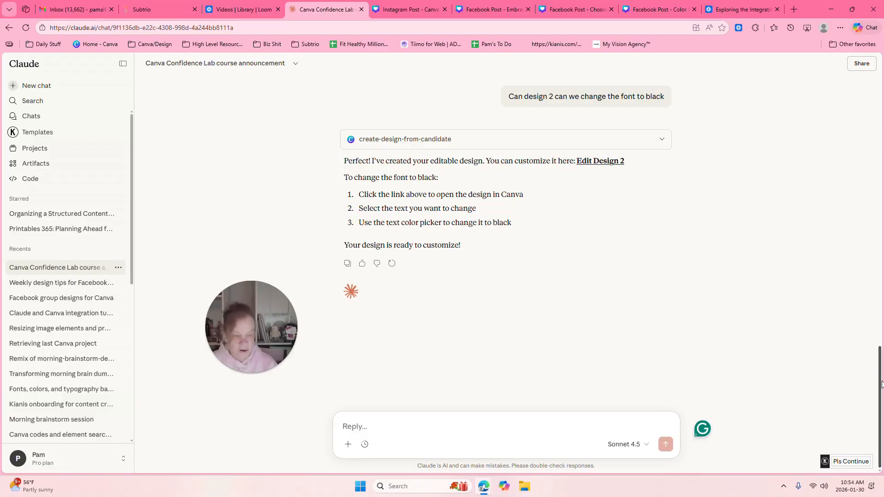
scroll(506, 230, up, 10)
scroll(725, 146, up, 5)
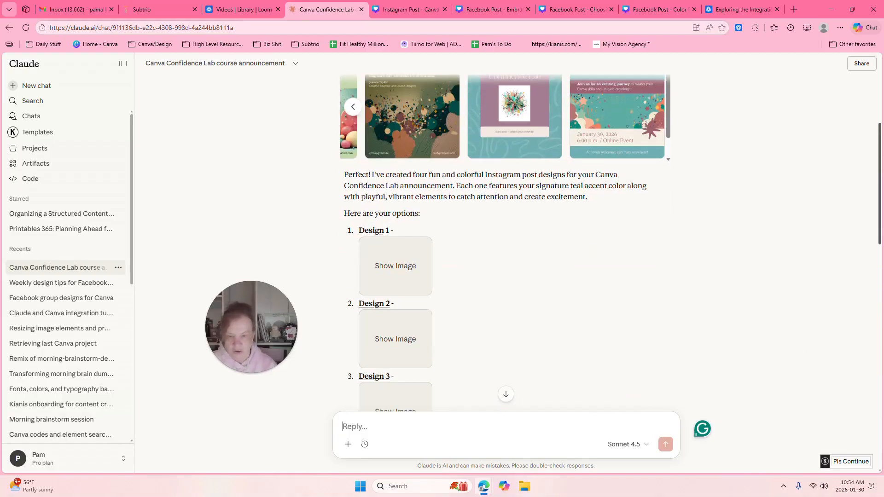
click(523, 188)
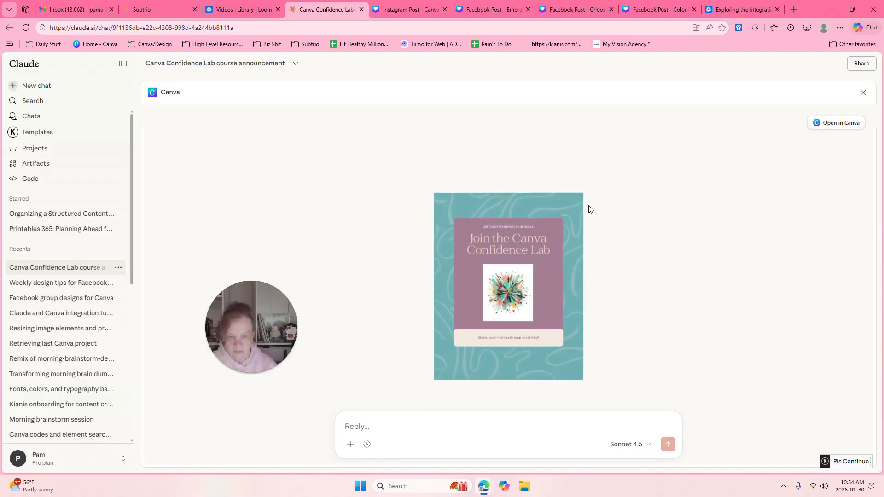
Open the "Join the Canva Confidence Lab" design in Canva and recolour the background line pattern to the mauve document colour.
click(836, 123)
click(508, 295)
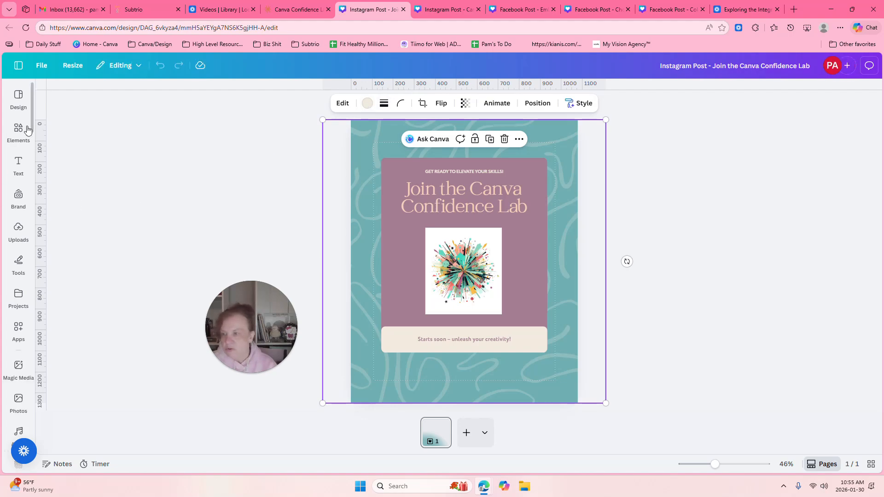
click(367, 103)
click(96, 163)
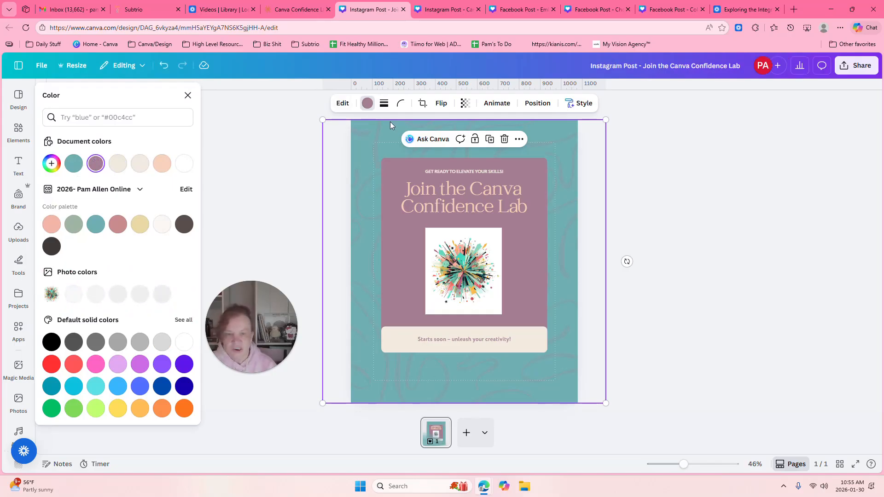
Try to shift the line pattern sideways to the page's left edge and resize it from its corner.
right_click(567, 129)
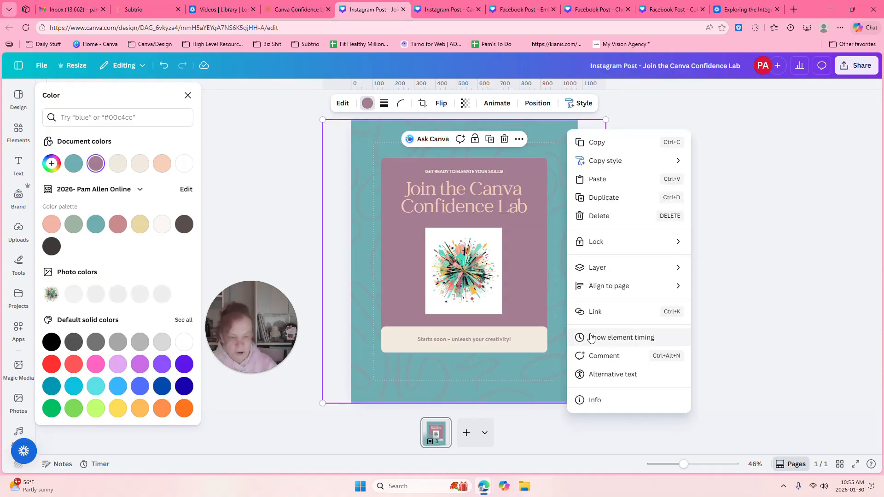
click(578, 127)
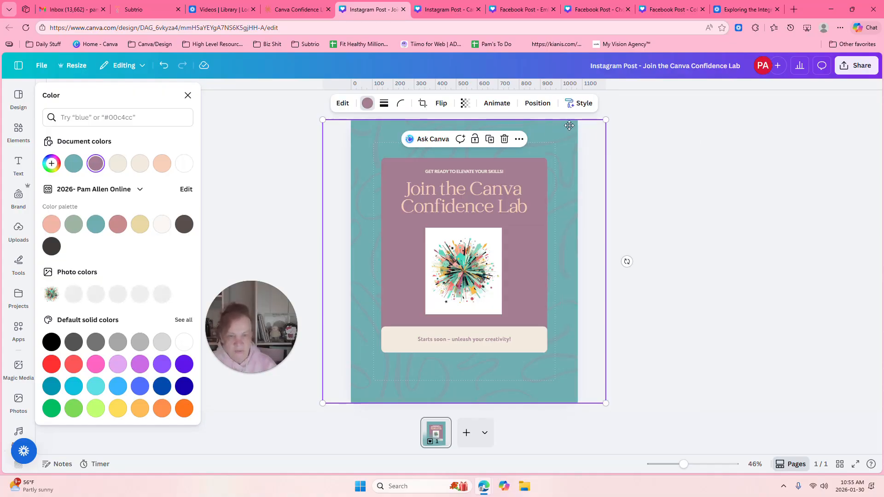
drag(566, 124, 593, 123)
click(595, 122)
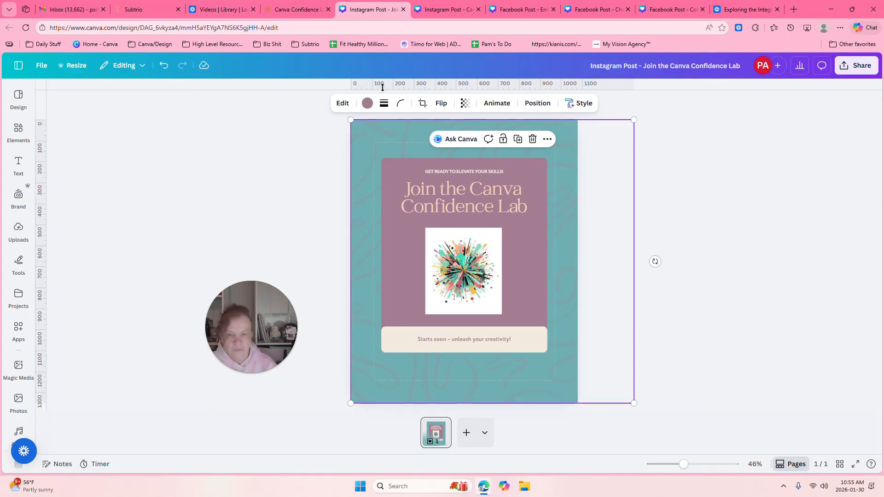
drag(351, 120, 368, 134)
Delete the line pattern and set the page background to the peach colour from the 2026- Pam Allen Online palette.
click(541, 117)
click(499, 123)
click(499, 103)
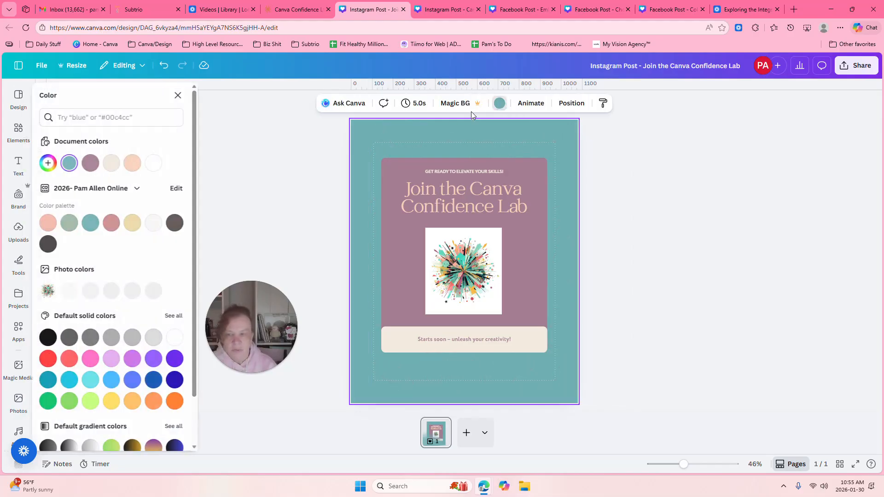
click(51, 223)
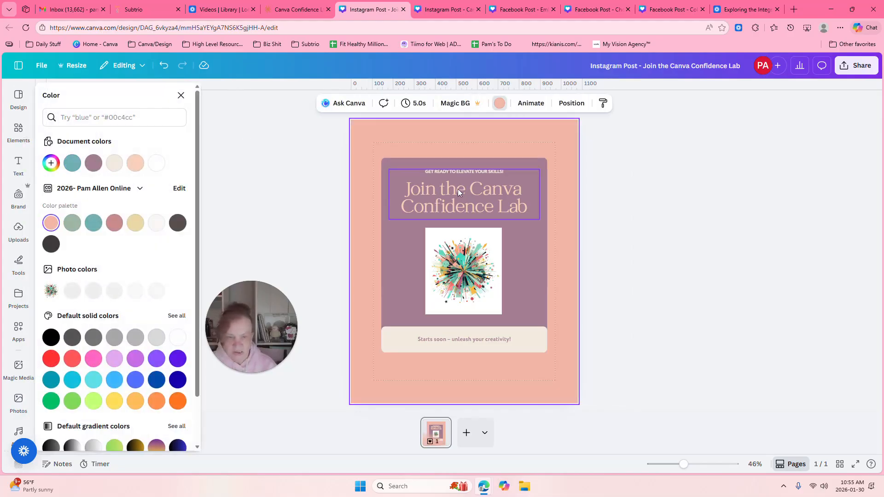
Recolour the mauve card panel behind the heading with the brand palette's teal, #6fafb3, after trying the sage green.
click(458, 161)
click(93, 223)
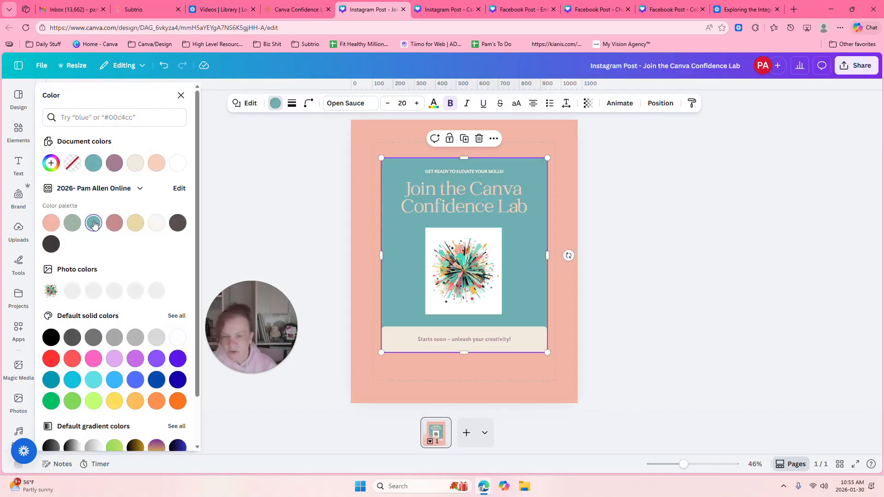
click(72, 224)
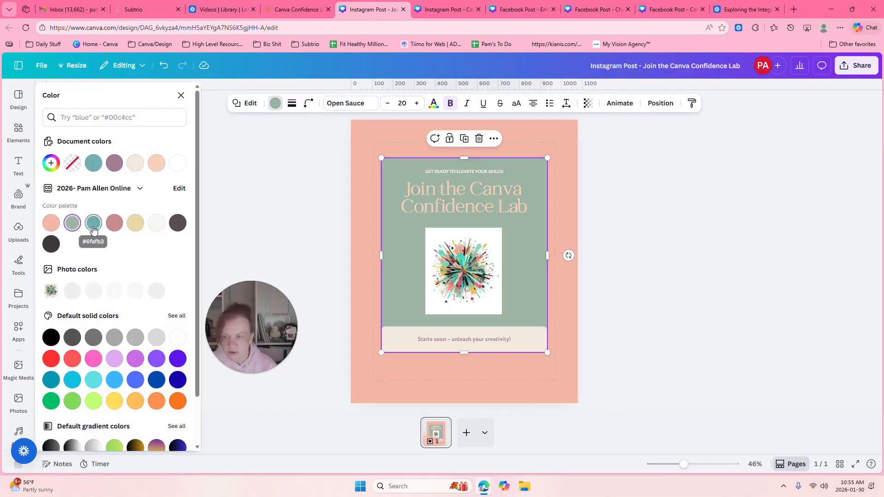
click(93, 223)
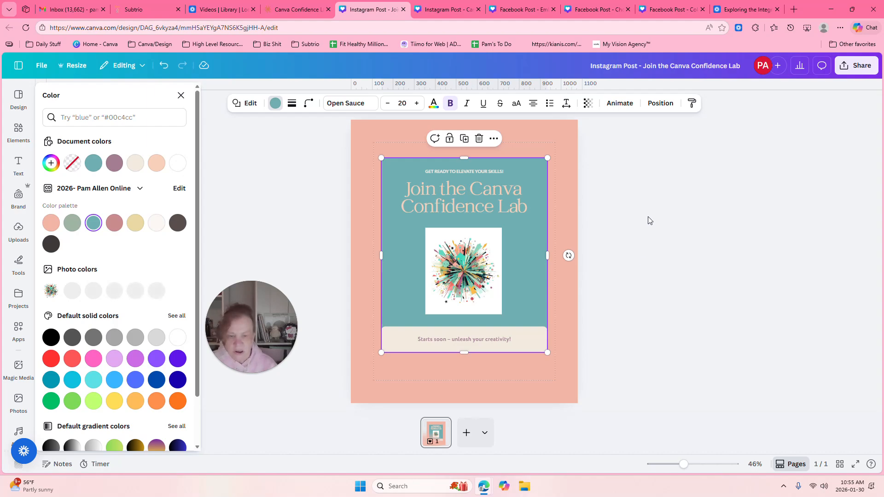
click(649, 221)
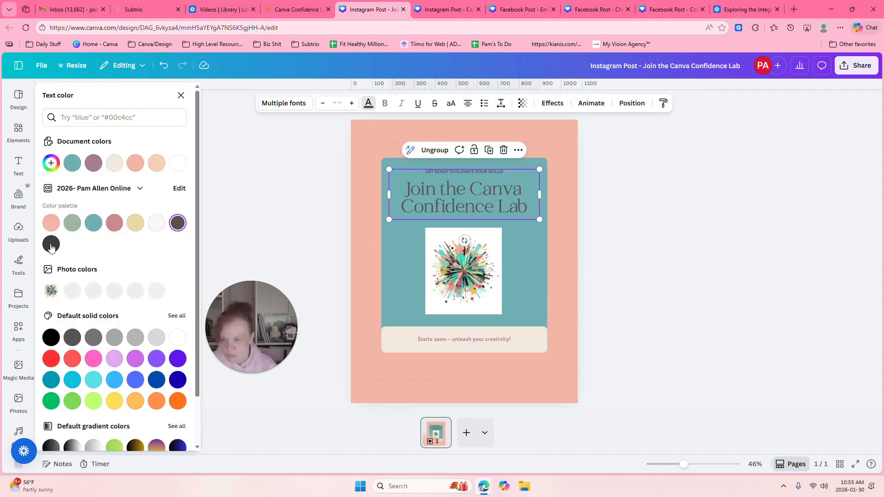
Set the heading group and the "Starts soon – unleash your creativity!" text to the brand palette's darkest charcoal.
click(51, 245)
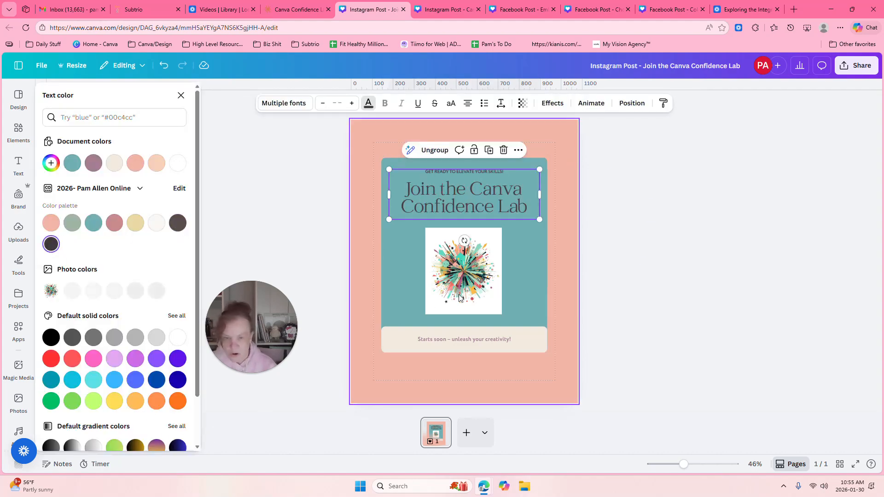
click(467, 341)
click(51, 245)
click(618, 206)
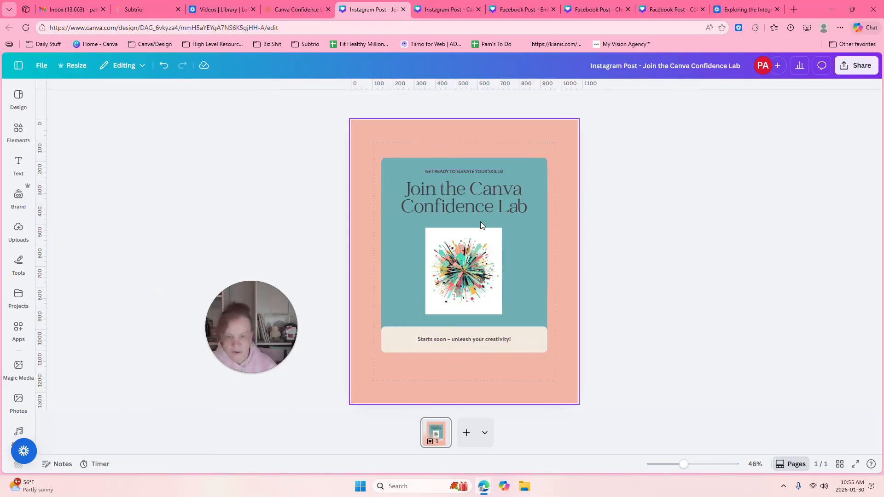
Remove the white background from the starburst image and enlarge the image to fill the space below the heading.
click(461, 256)
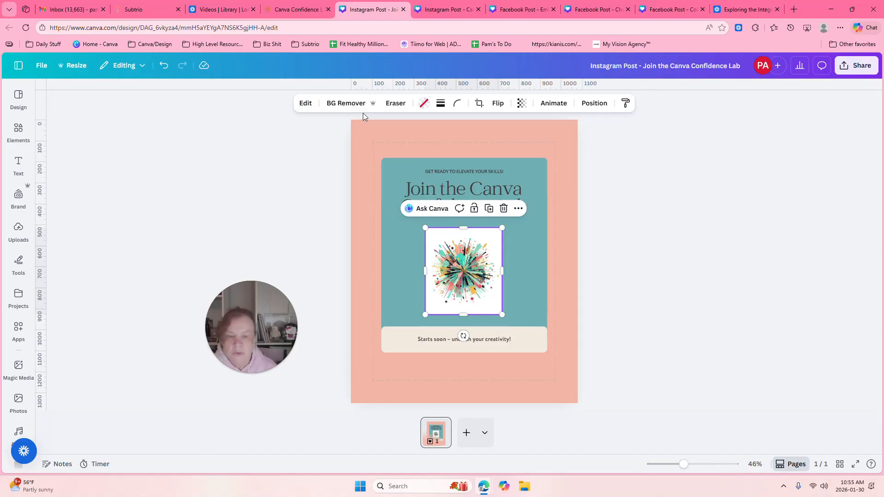
click(351, 103)
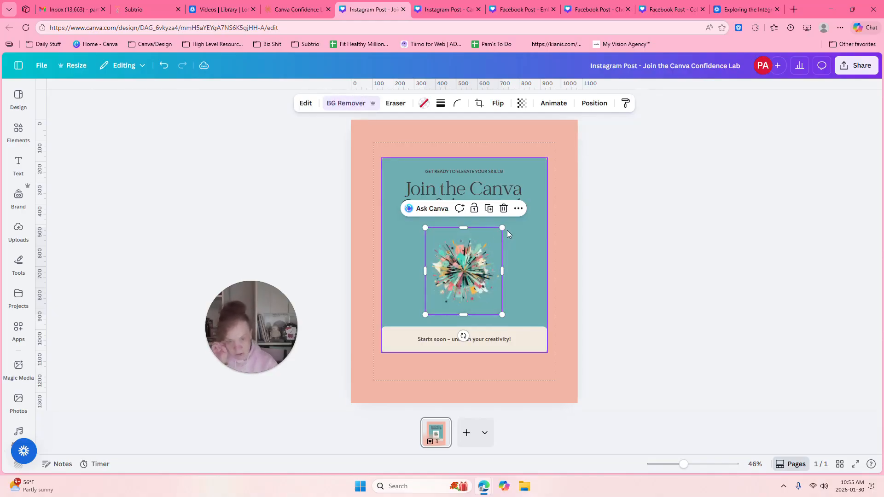
drag(502, 228, 479, 276)
click(623, 220)
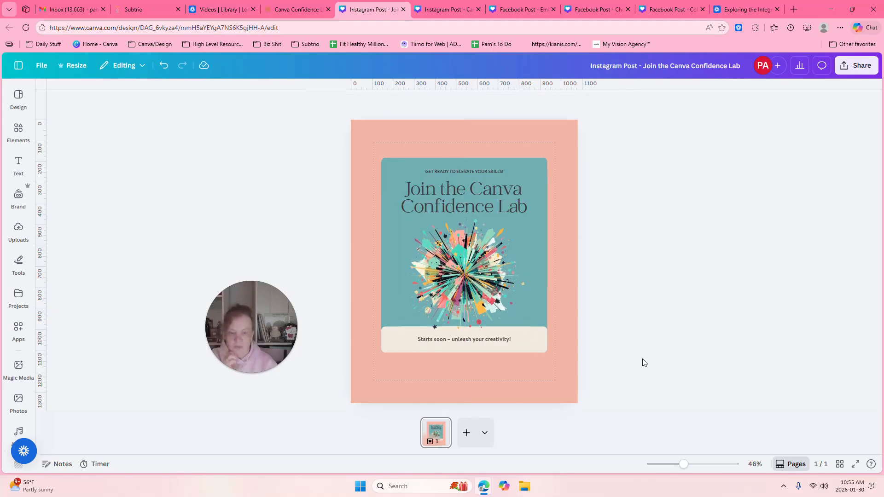
Select all the card elements together, scale them up slightly and recentre them on the peach page.
drag(648, 373, 392, 148)
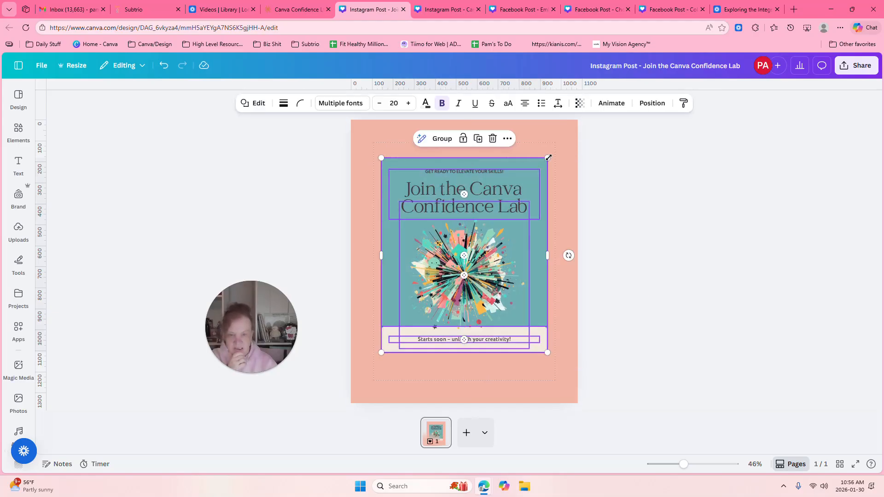
drag(547, 157, 567, 133)
mouse_move(529, 169)
mouse_down()
mouse_move(511, 187)
mouse_move(532, 182)
mouse_up()
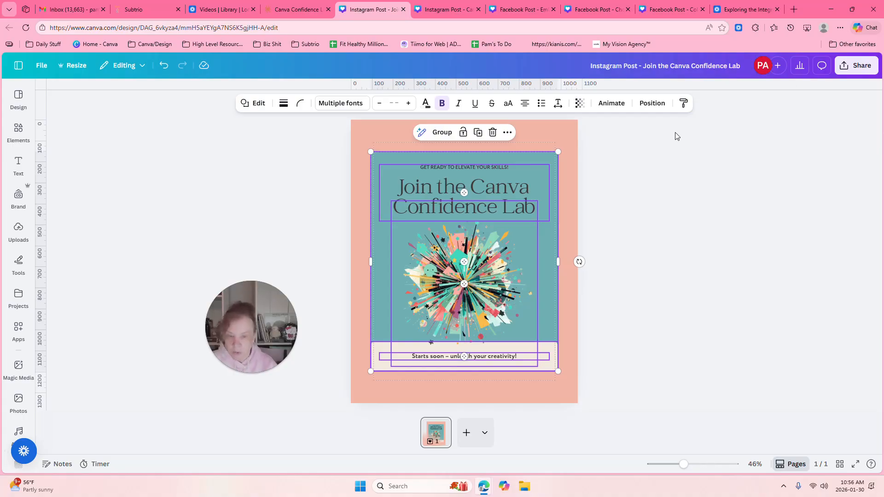
Add a solid black border with stroke weight 4 to the selected card elements and increase their corner rounding.
click(284, 105)
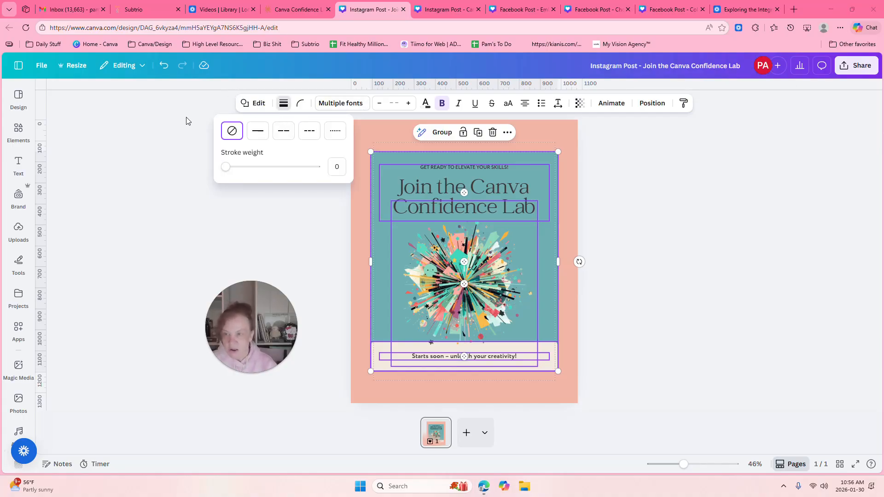
click(258, 131)
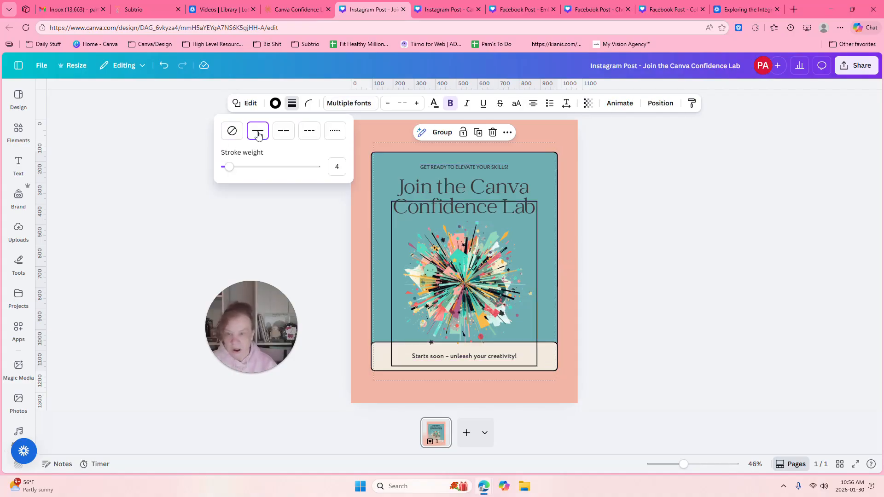
click(293, 108)
click(294, 107)
click(309, 106)
mouse_move(291, 141)
mouse_down()
mouse_move(274, 141)
mouse_move(285, 141)
mouse_up()
drag(405, 258, 406, 259)
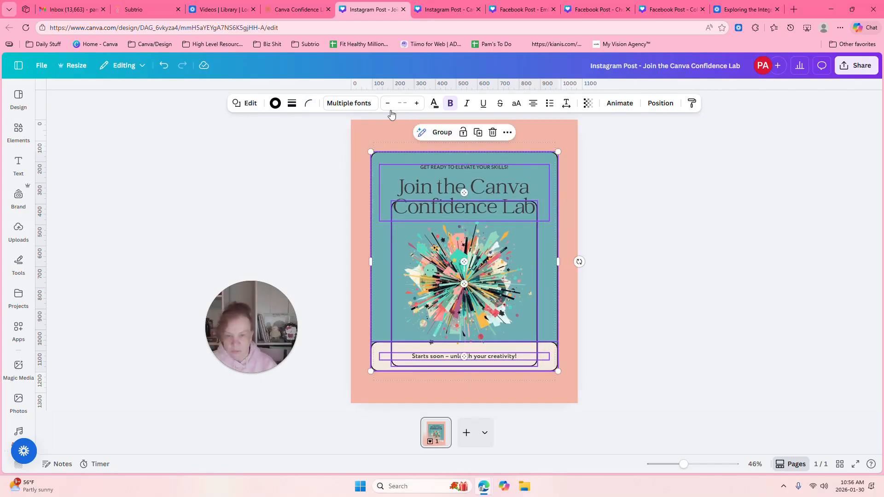
Remove the border from the starburst image, leaving the borders on the card and its text strip.
click(412, 217)
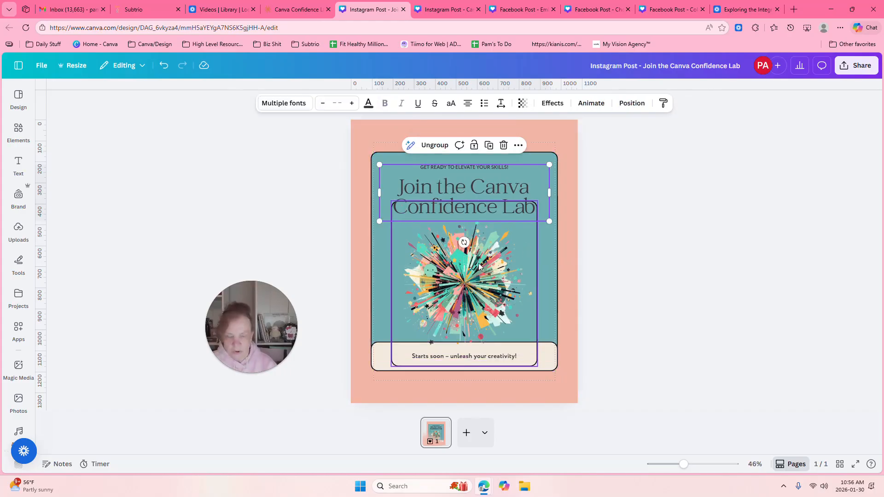
click(482, 264)
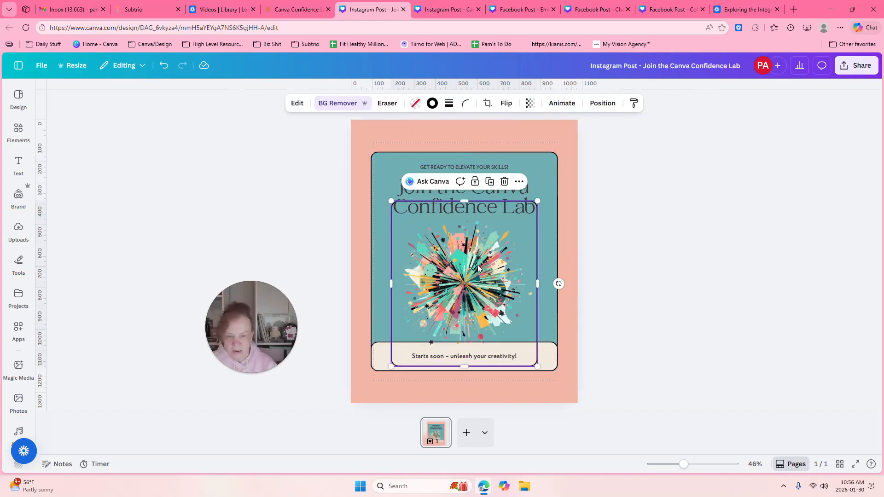
click(416, 105)
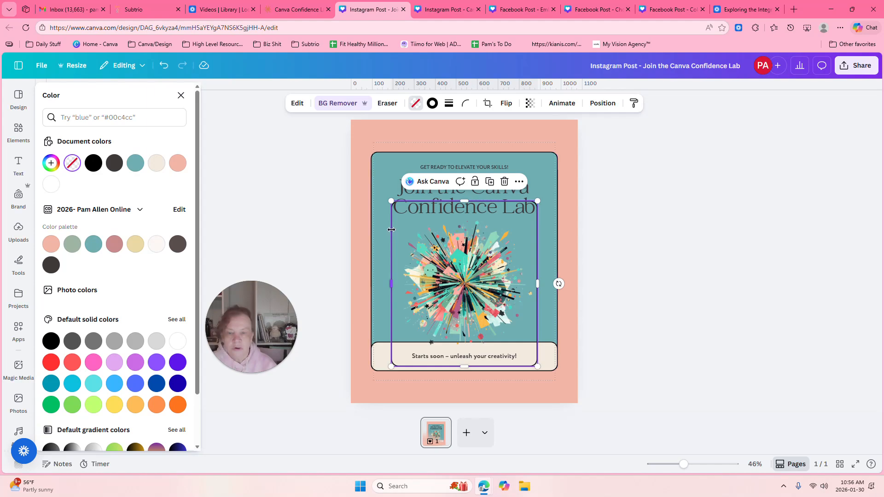
click(519, 256)
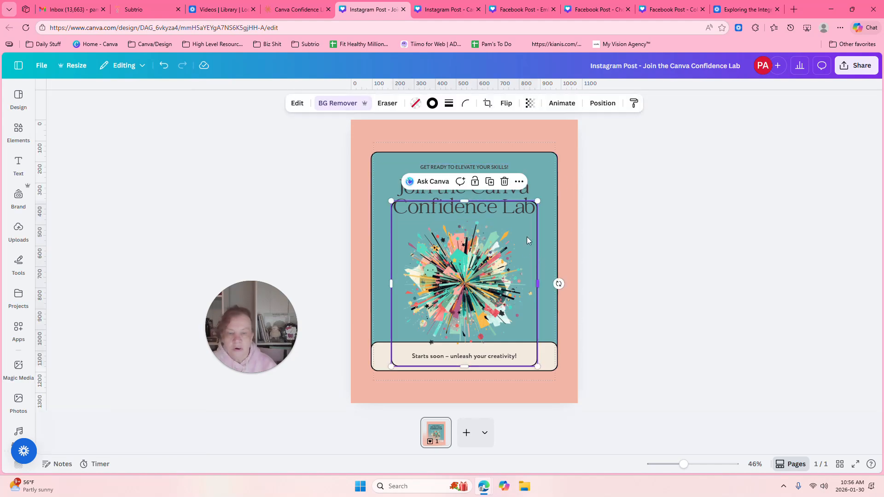
click(433, 104)
click(450, 104)
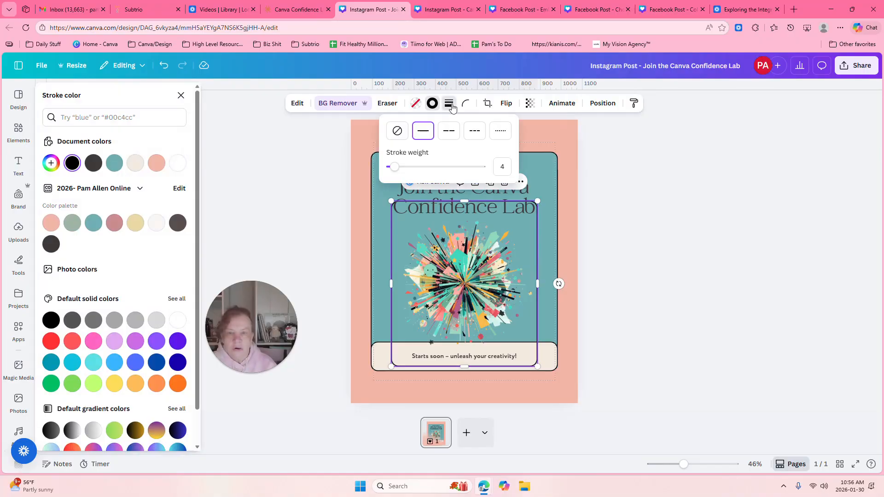
click(397, 132)
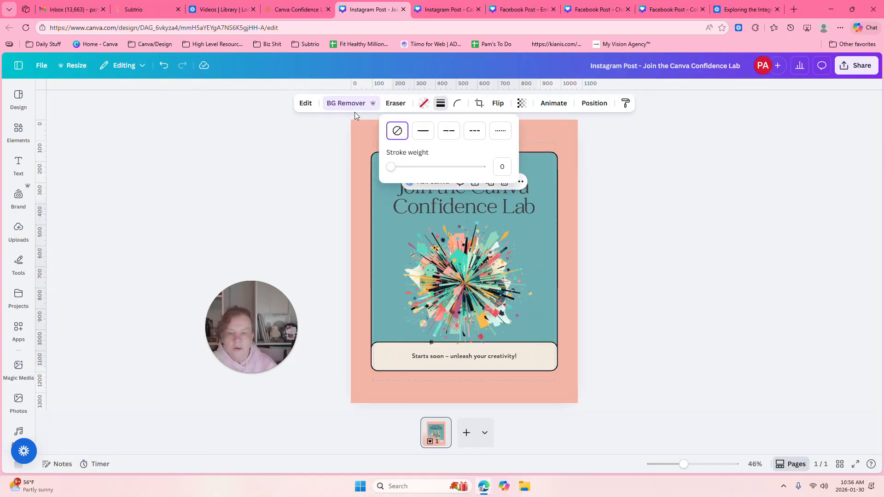
click(616, 146)
Move the starburst image slightly upward, keeping it horizontally centred between the heading and the cream text strip.
click(627, 134)
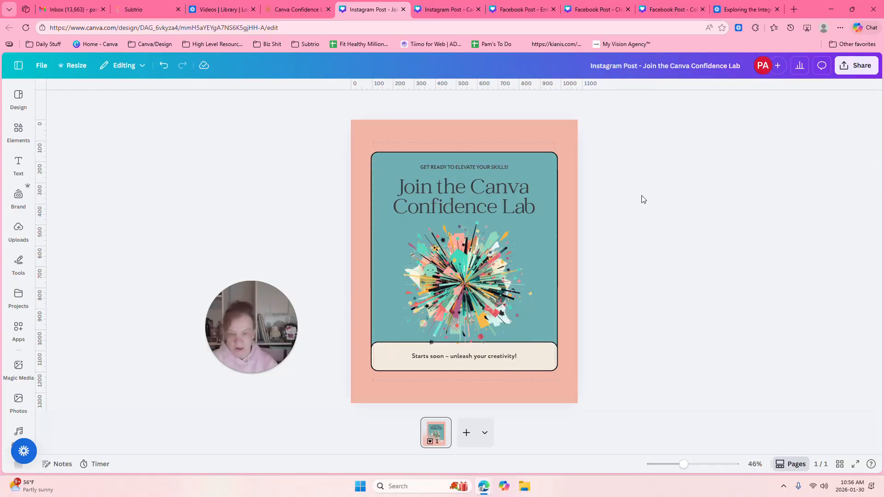
drag(485, 282, 485, 277)
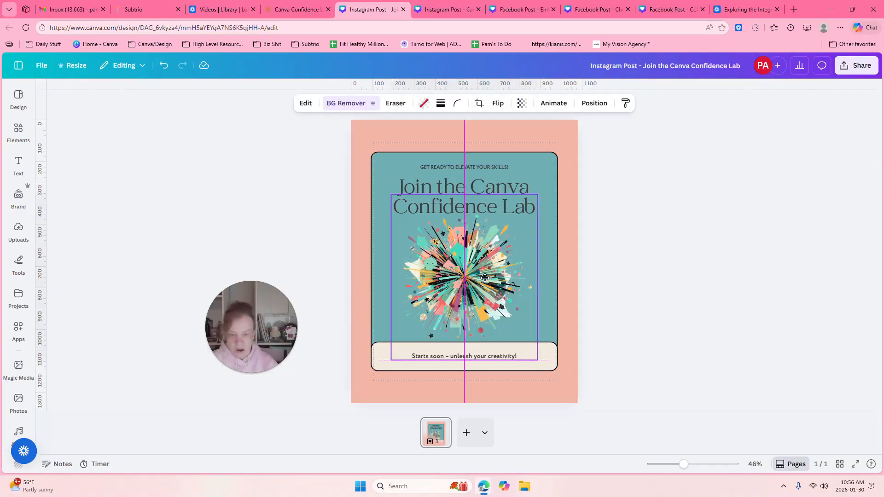
click(635, 236)
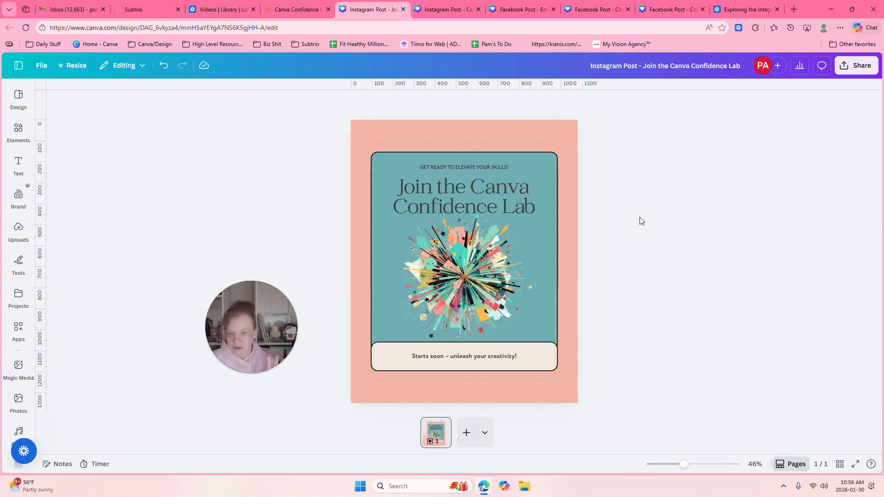